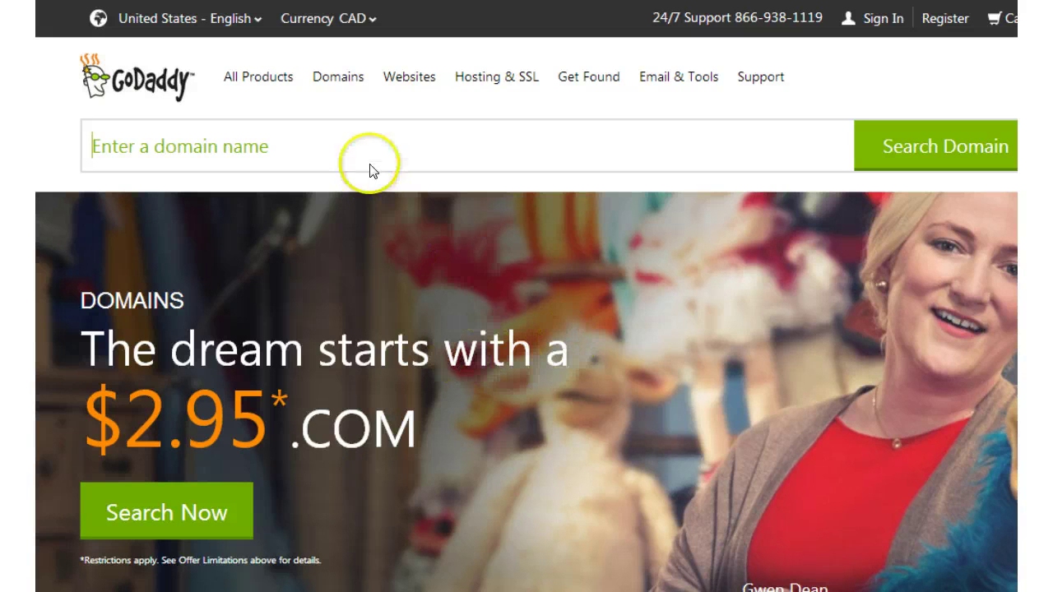
type("ccc")
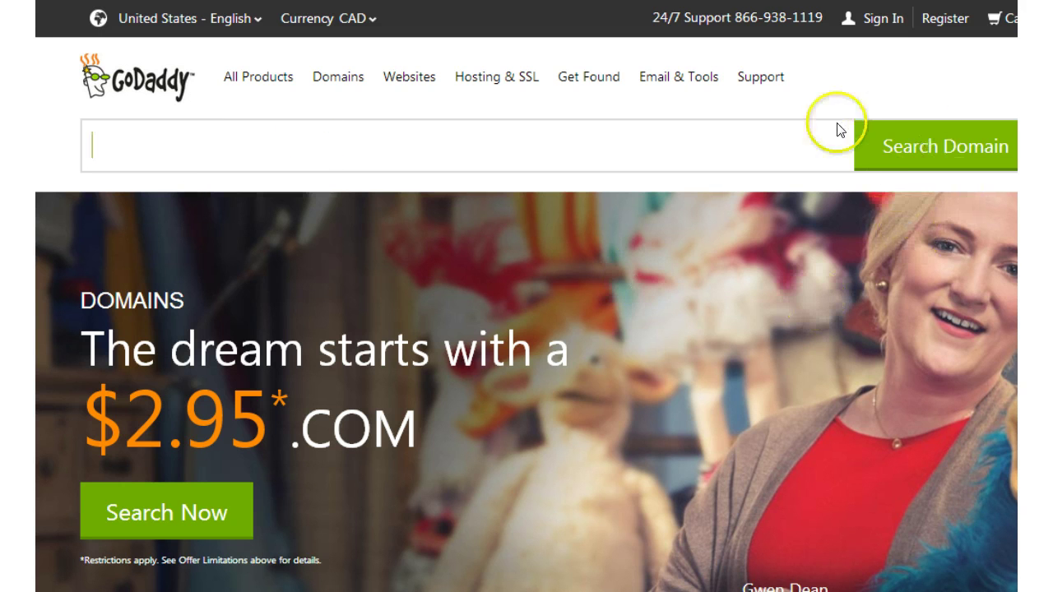
left_click(735, 234)
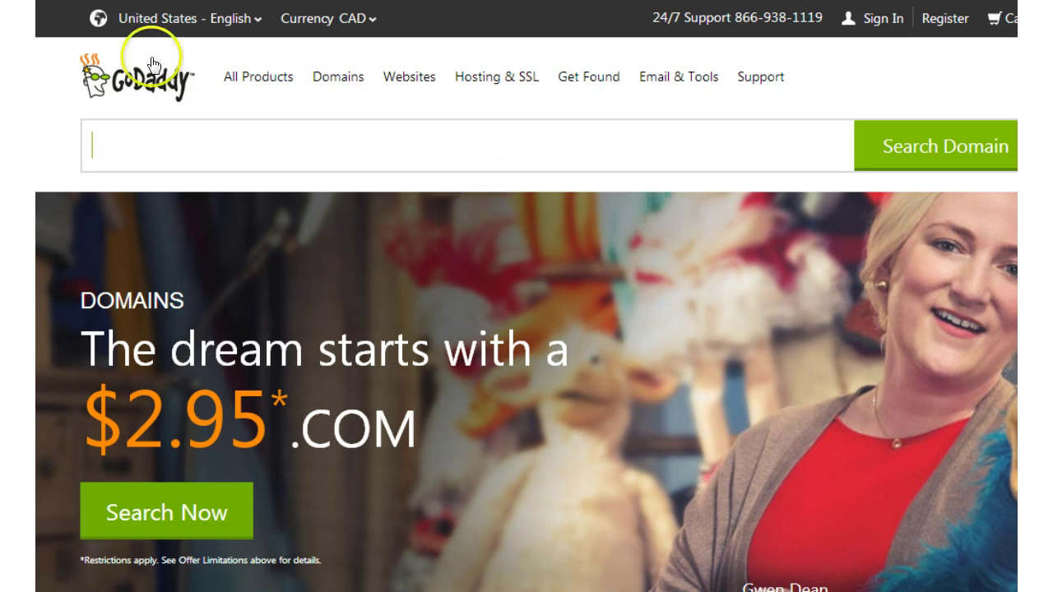
left_click(174, 144)
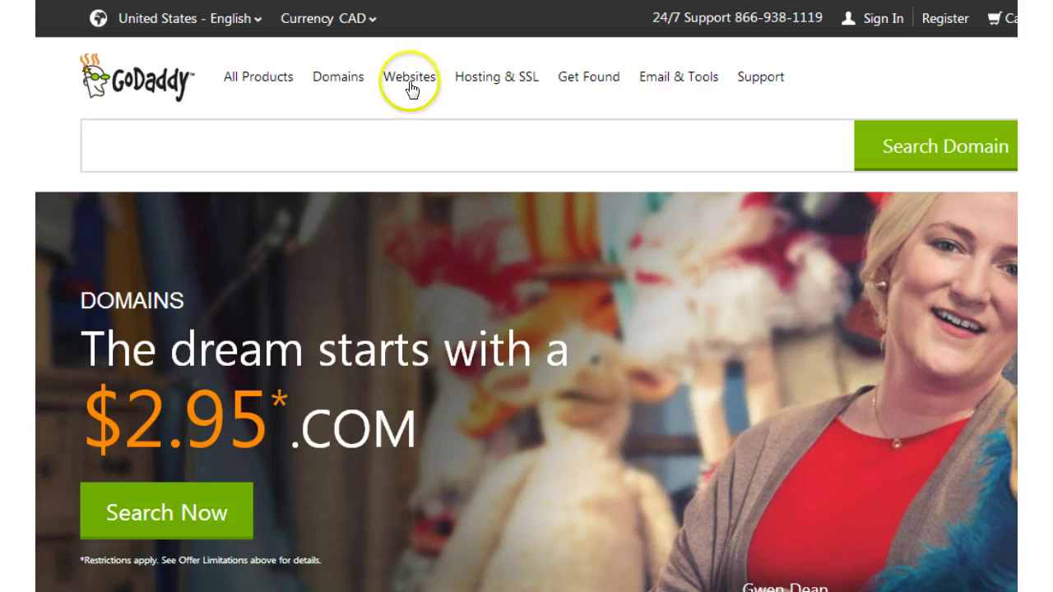
Step: Open the Domain Search page and go to its domain name search field
left_click(494, 85)
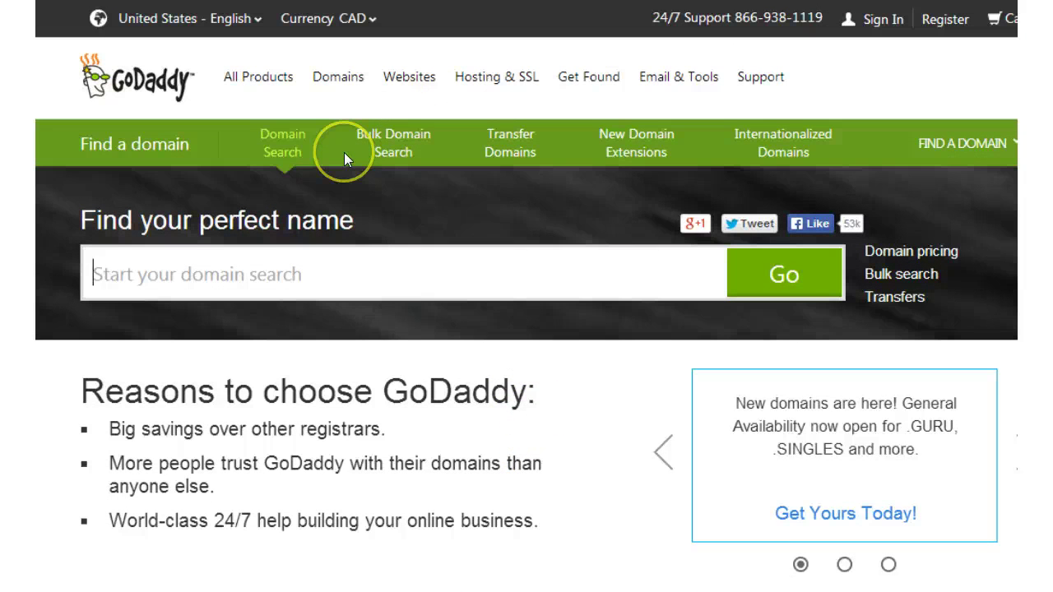
left_click(327, 287)
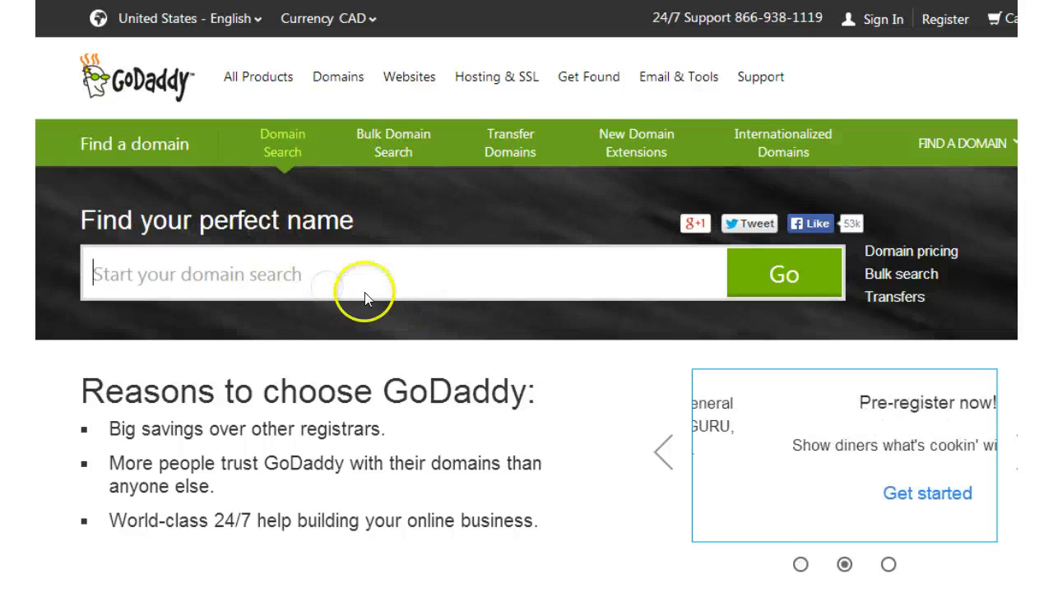
left_click(251, 278)
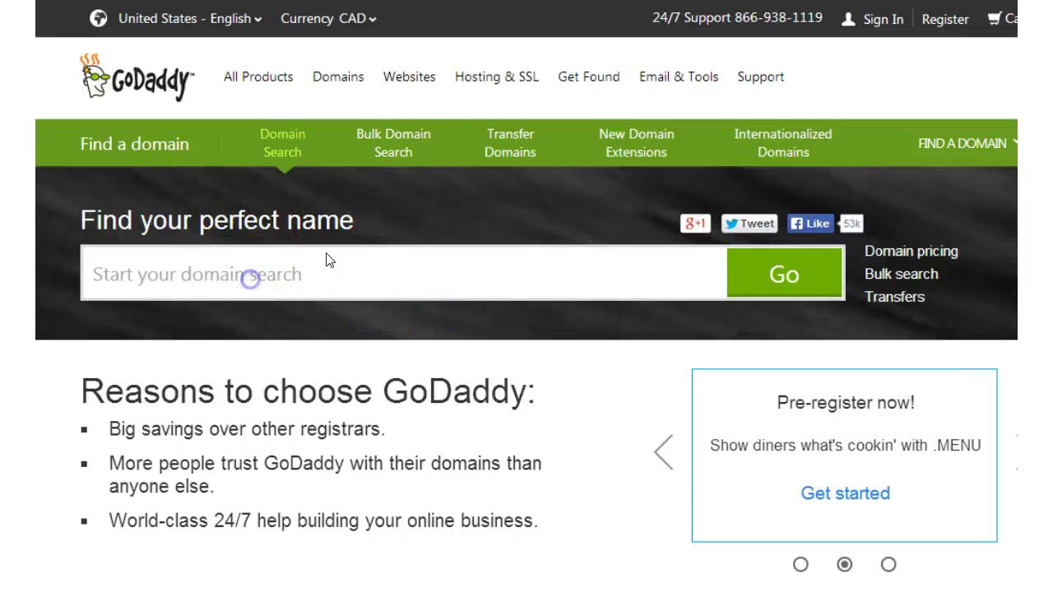
Step: Look over the website and hosting offerings and open the Web Hosting product page
left_click(401, 81)
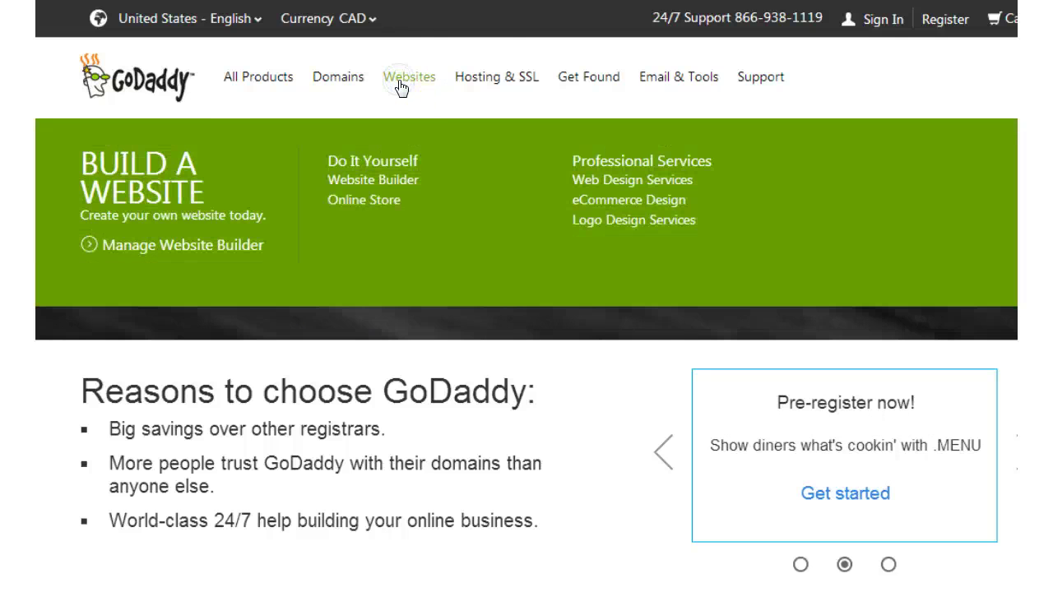
left_click(493, 79)
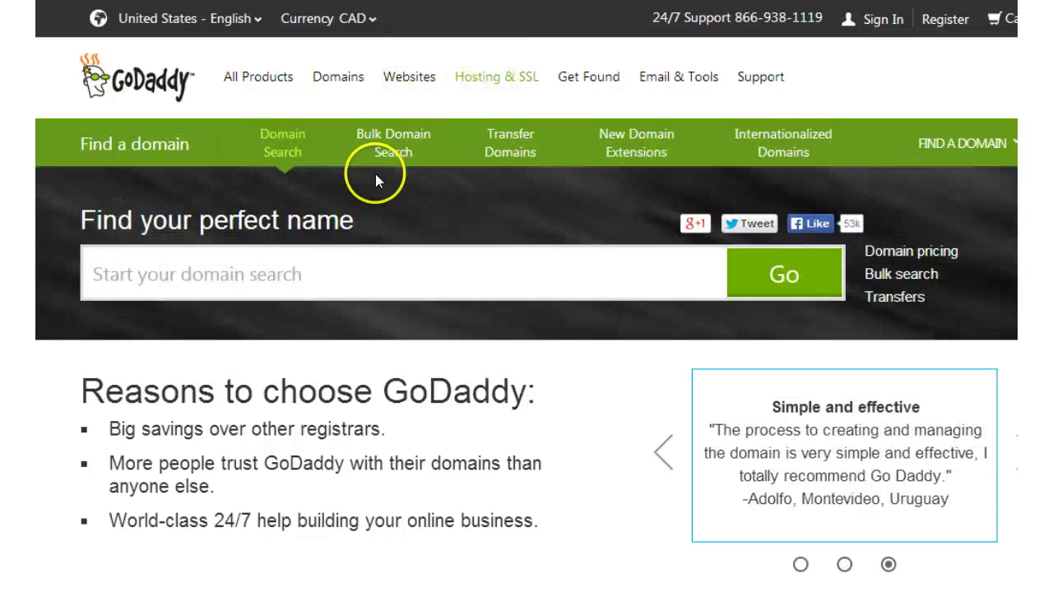
left_click(484, 76)
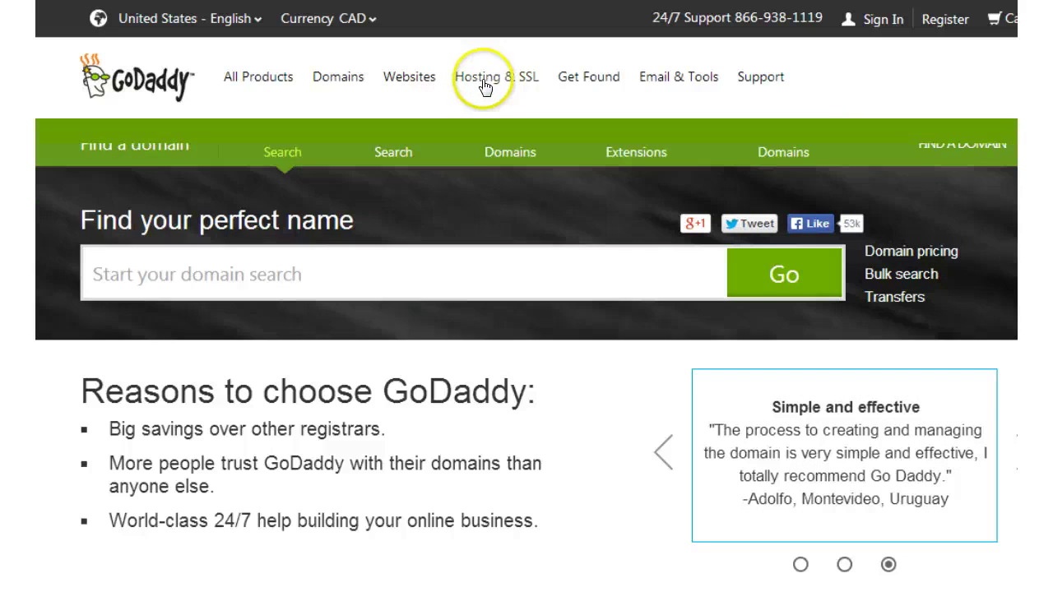
left_click(365, 180)
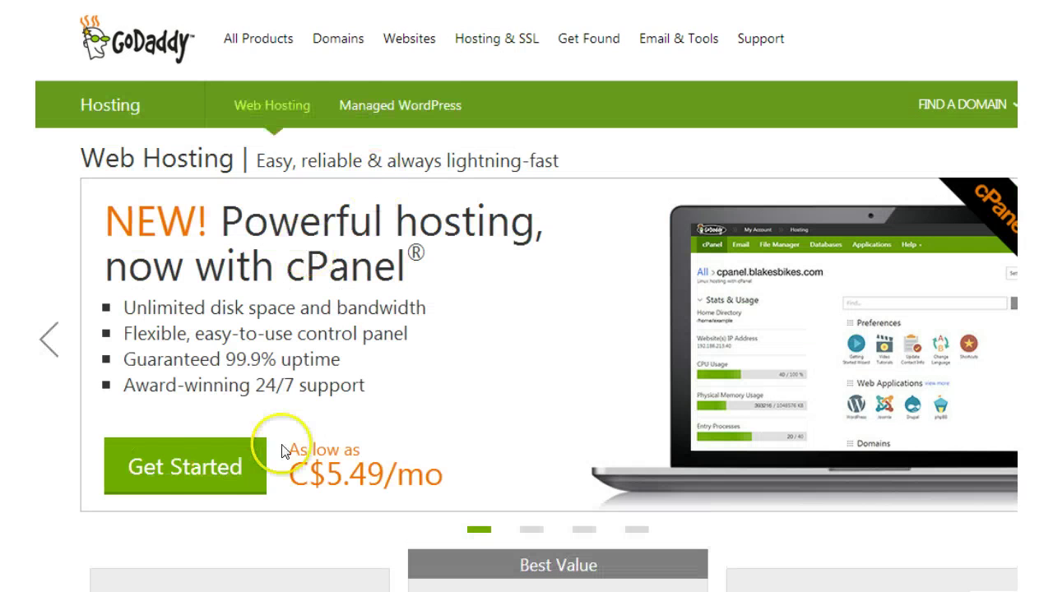
Step: Compare the prices and features of the Economy, Deluxe and Ultimate web hosting plans
scroll(283, 446, "down", 1)
scroll(329, 395, "down", 3)
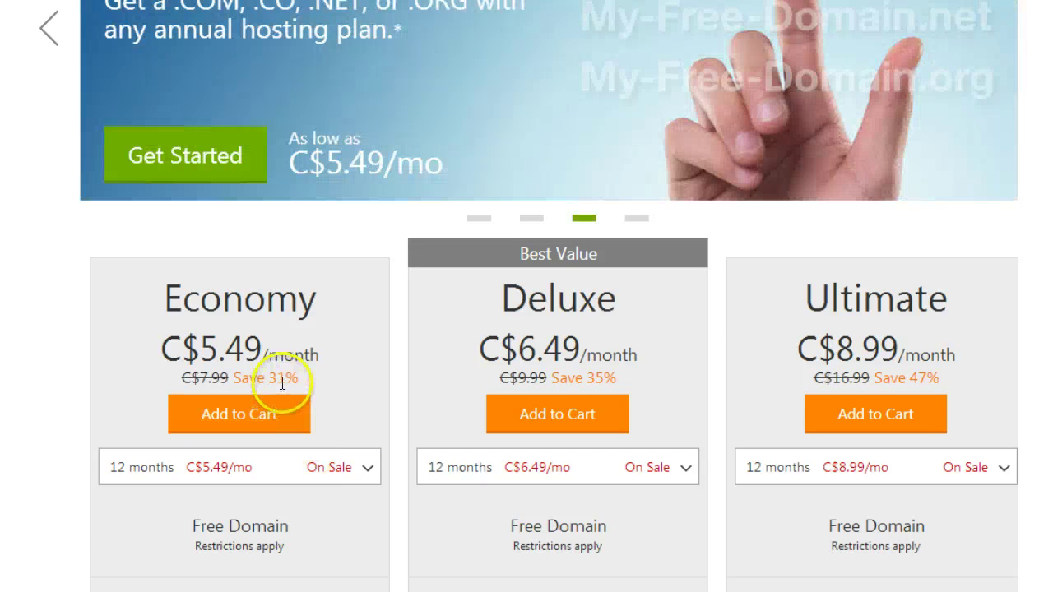
scroll(372, 486, "down", 3)
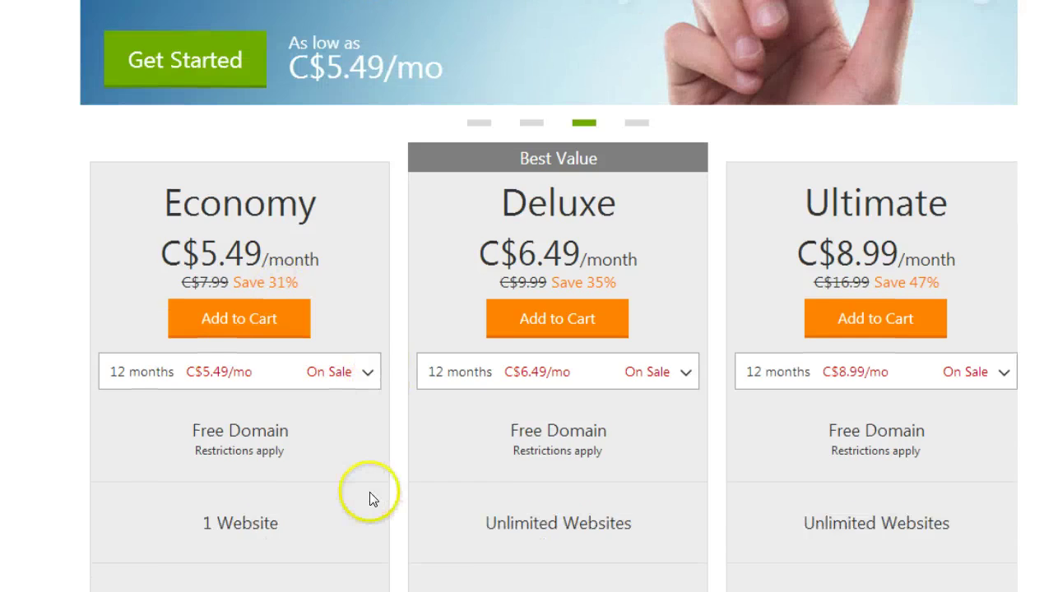
scroll(349, 491, "up", 7)
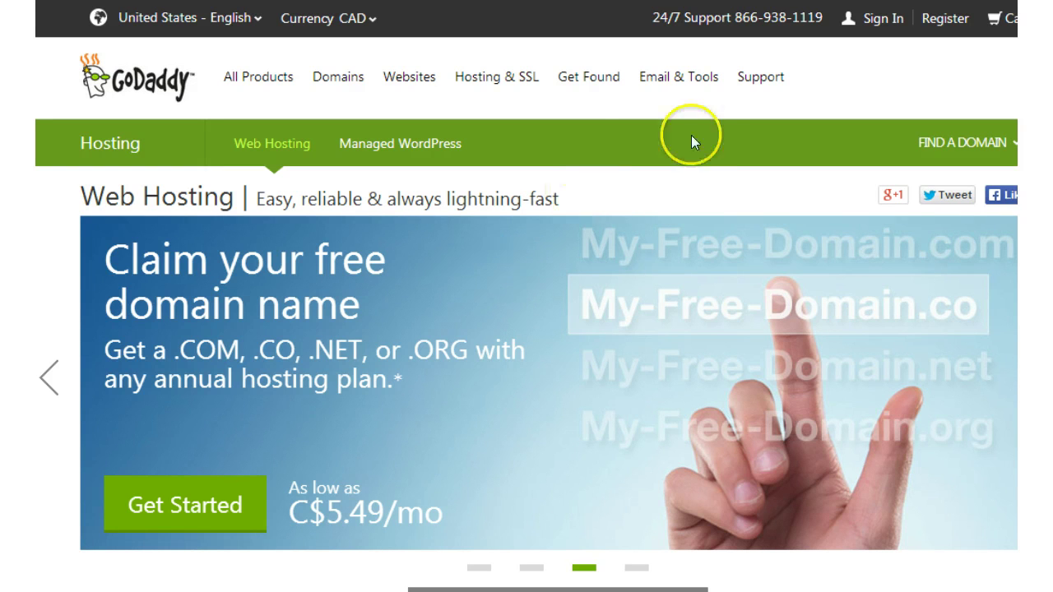
Step: Sign in to the account and launch the thecareerfinder.net hosting account from the Web Hosting products
left_click(879, 22)
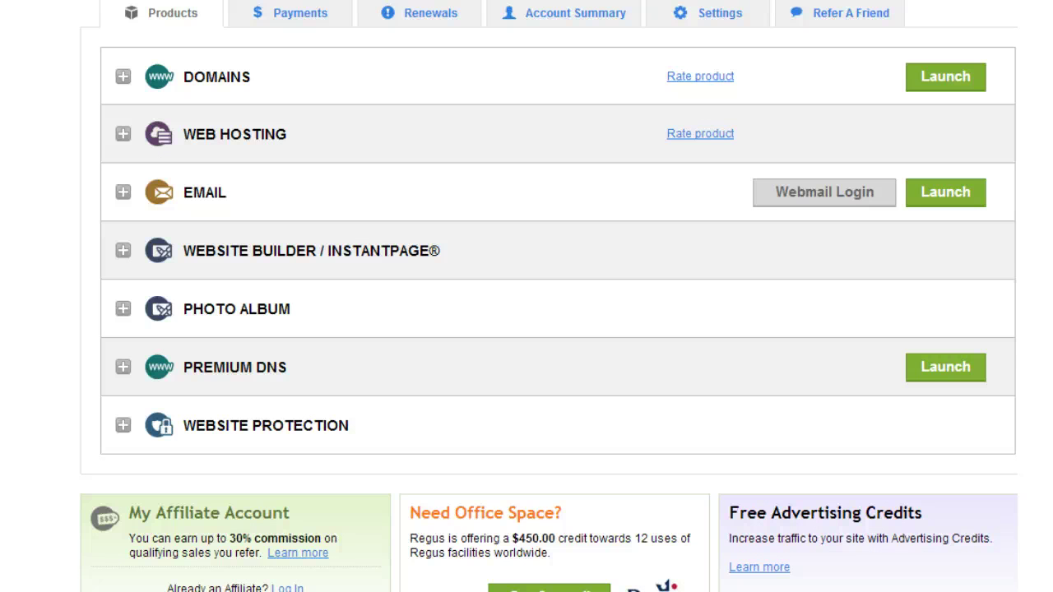
scroll(549, 297, "up", 2)
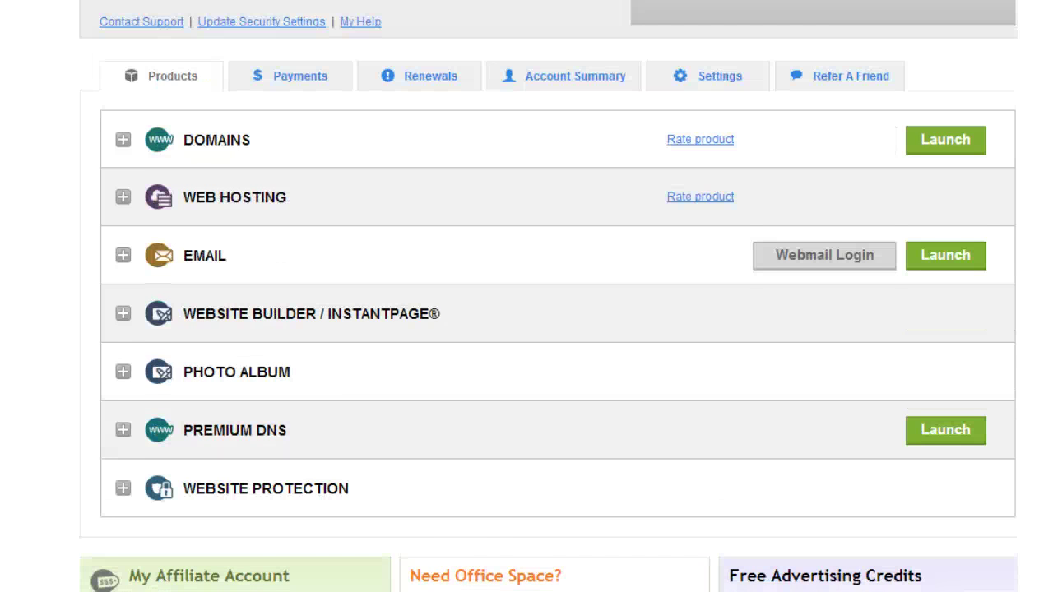
scroll(549, 296, "down", 1)
scroll(549, 296, "up", 1)
scroll(549, 296, "down", 1)
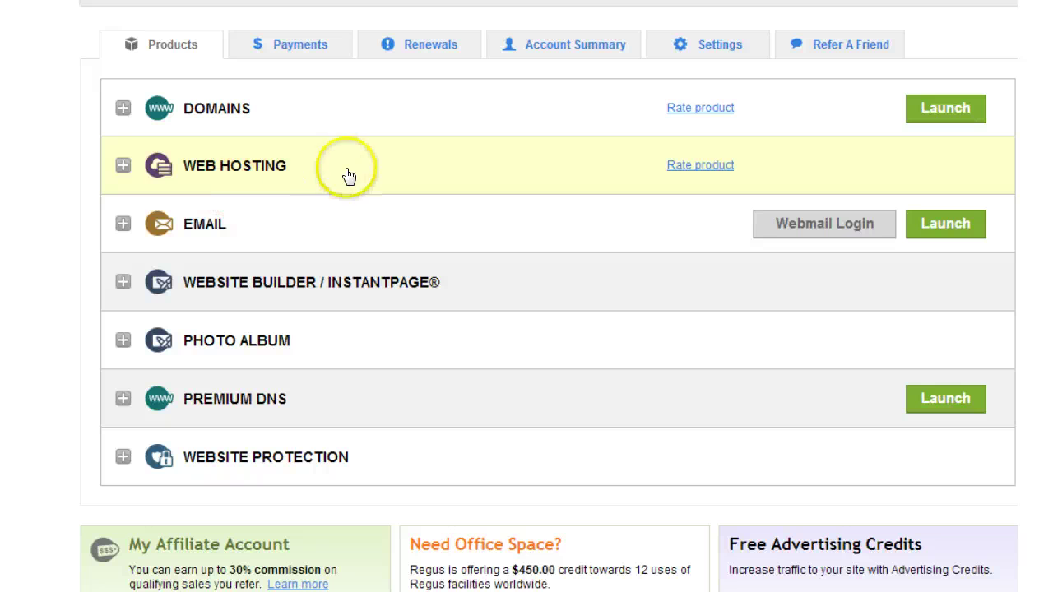
left_click(124, 169)
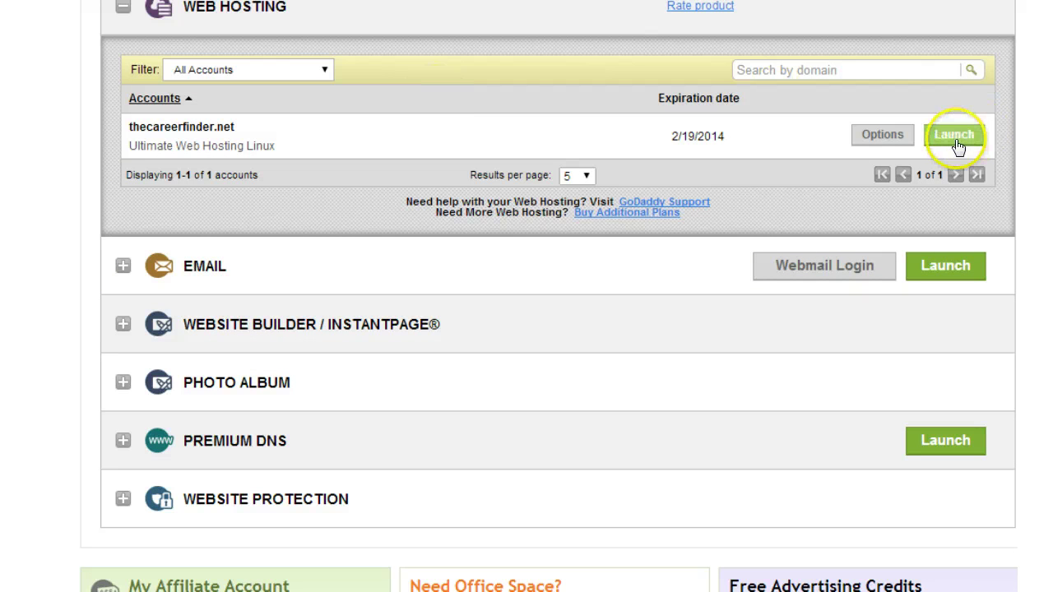
left_click(957, 140)
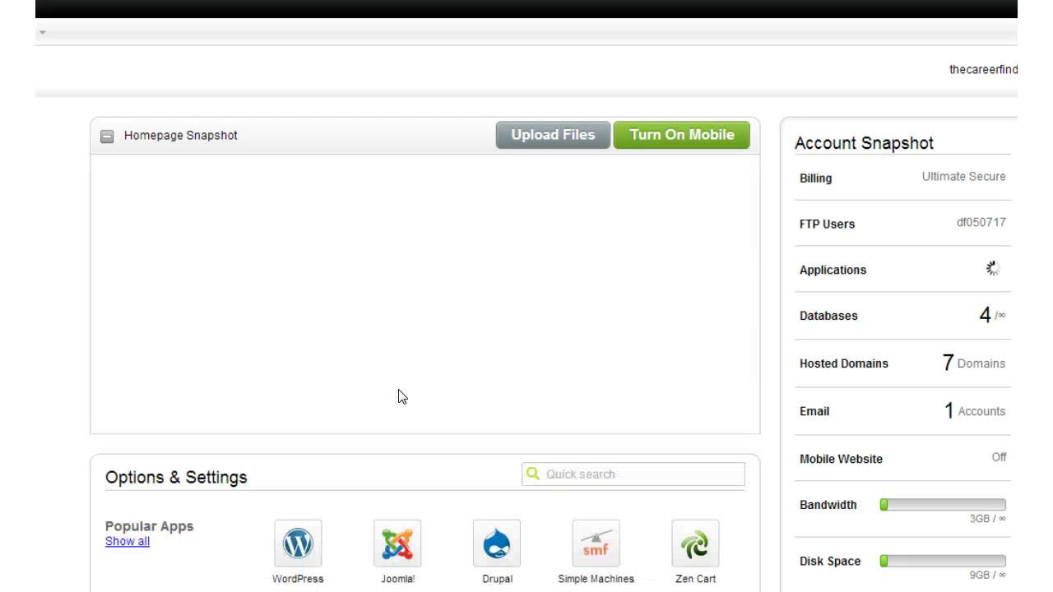
Step: Examine the hosting control panel's homepage snapshot, popular apps and tools
scroll(398, 398, "down", 3)
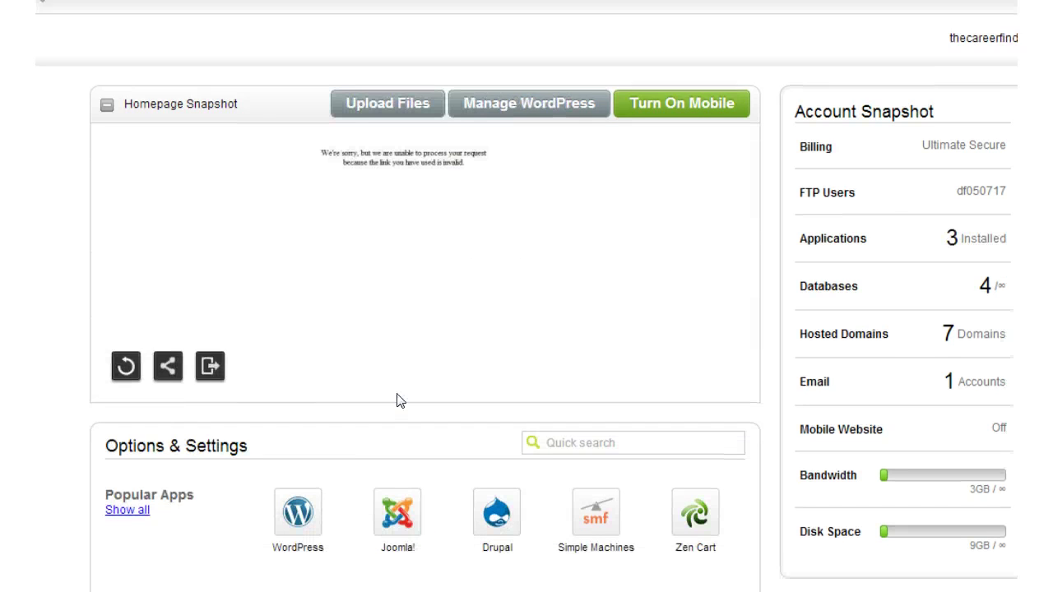
scroll(390, 402, "down", 2)
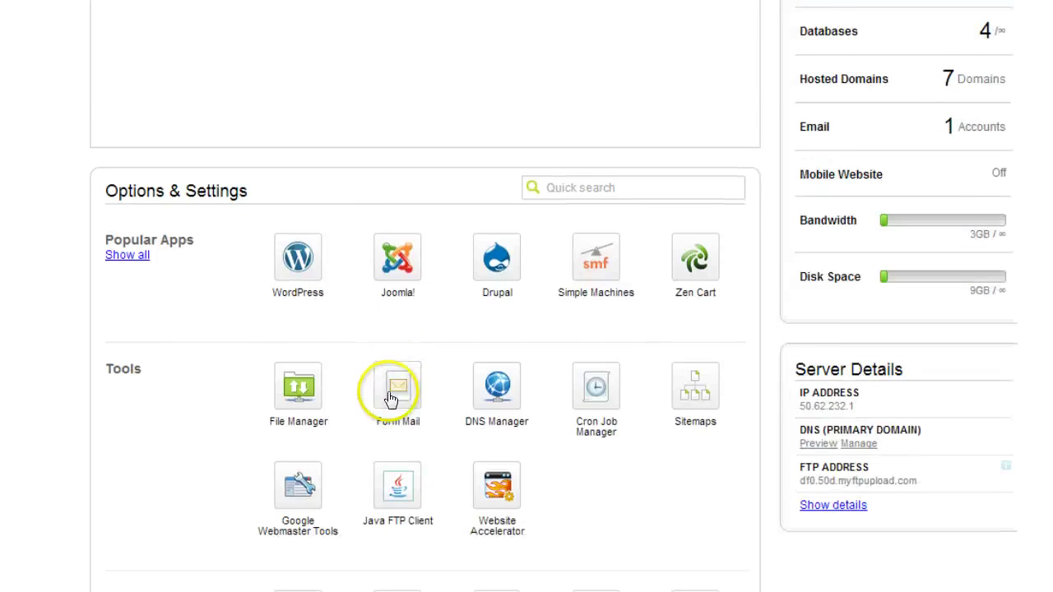
scroll(383, 388, "up", 5)
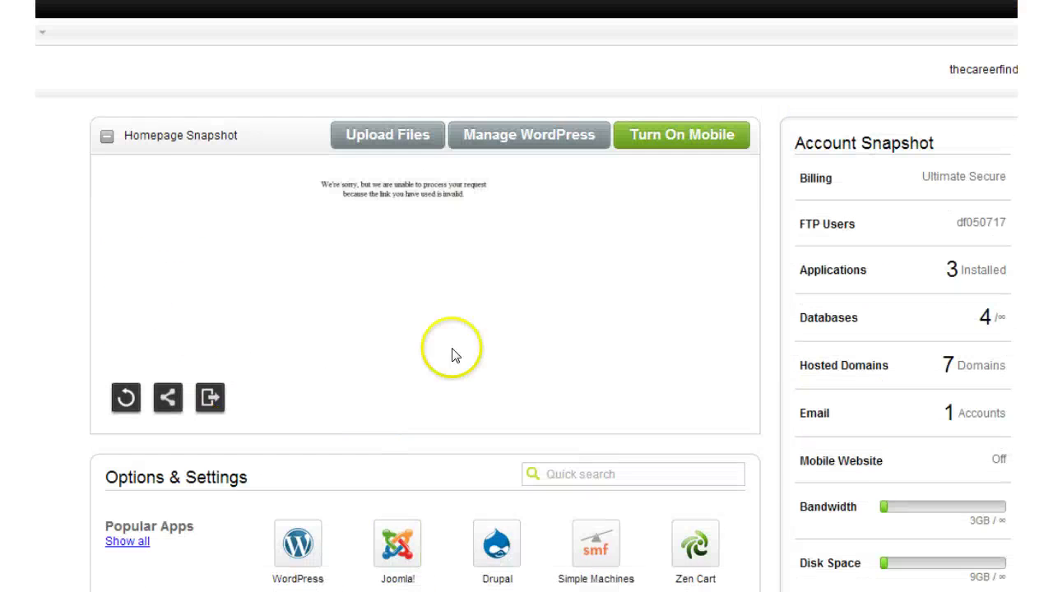
scroll(459, 357, "down", 3)
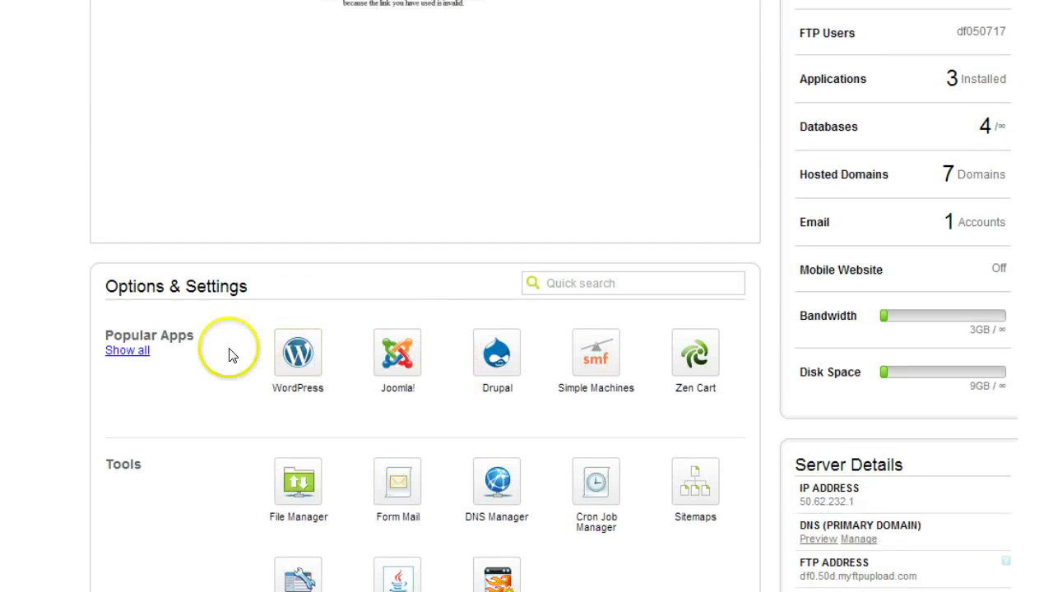
left_click(180, 381)
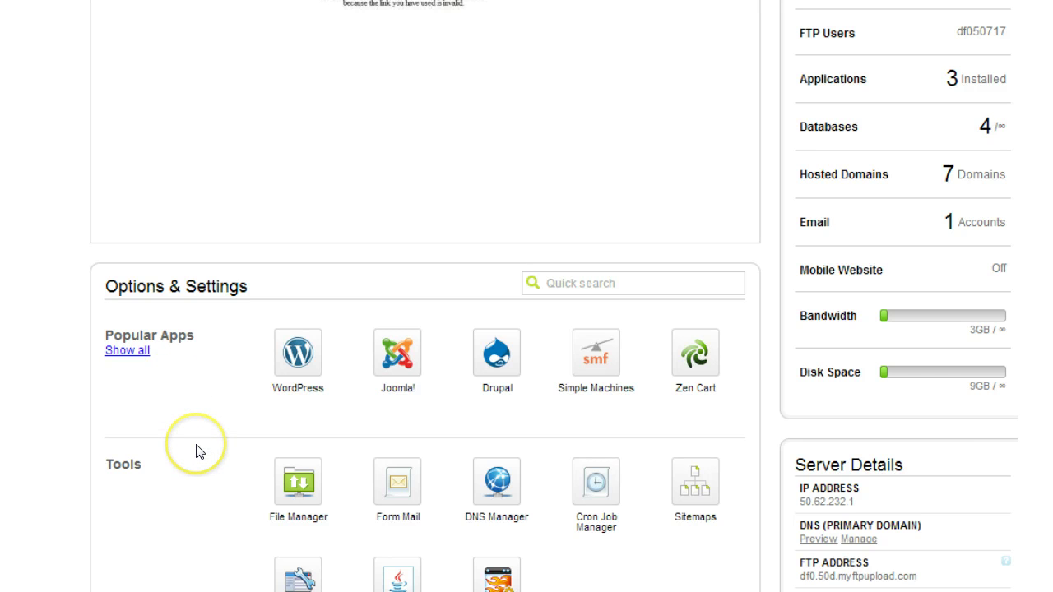
scroll(200, 444, "down", 3)
scroll(200, 442, "up", 3)
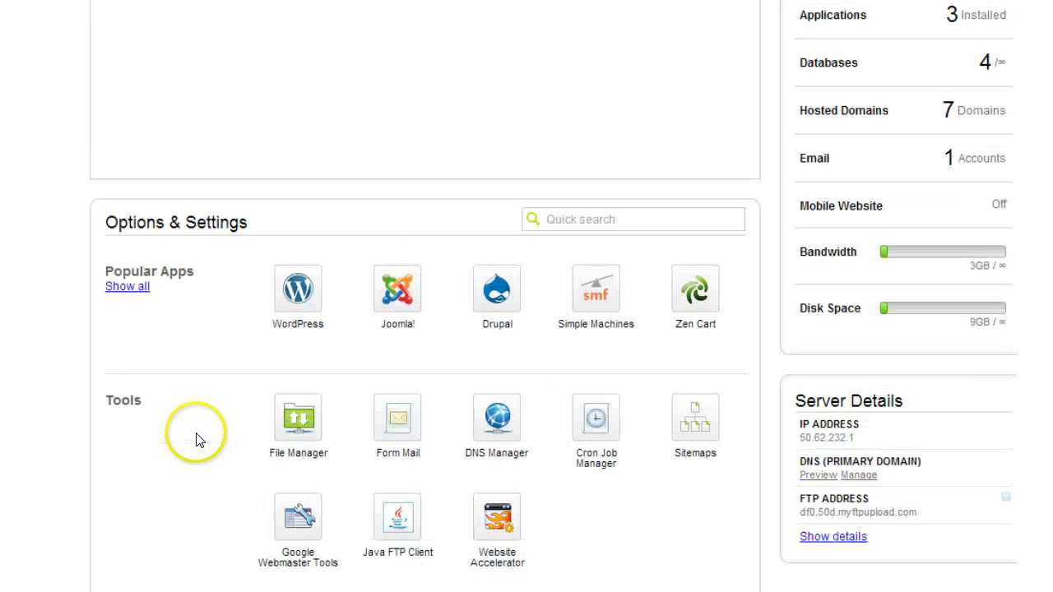
Step: Open the WordPress installation form, review the available domains and keep thecareerfinder.net as the install domain
left_click(298, 386)
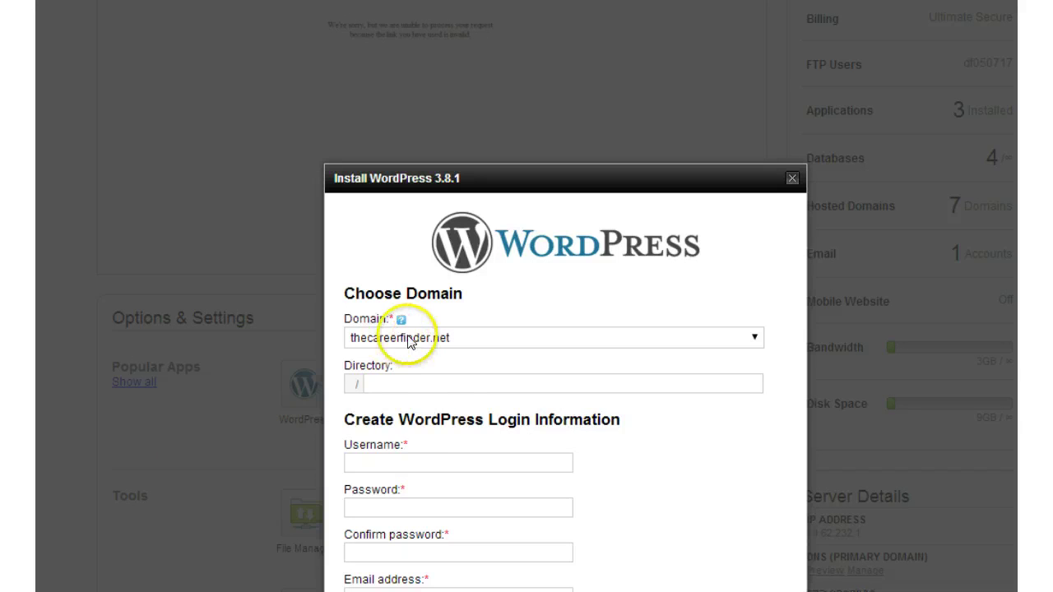
left_click(408, 339)
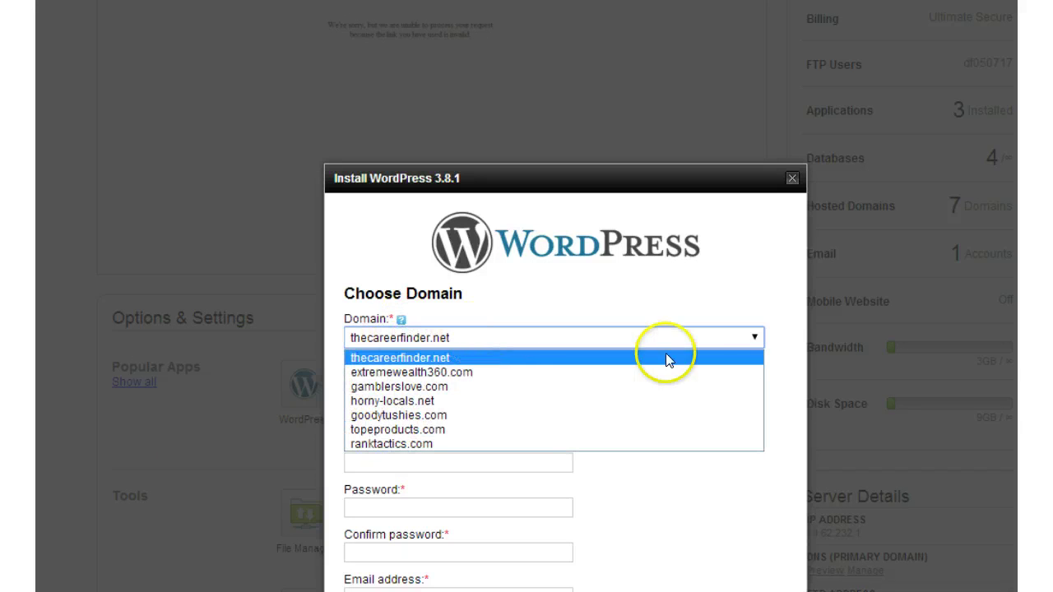
left_click(694, 337)
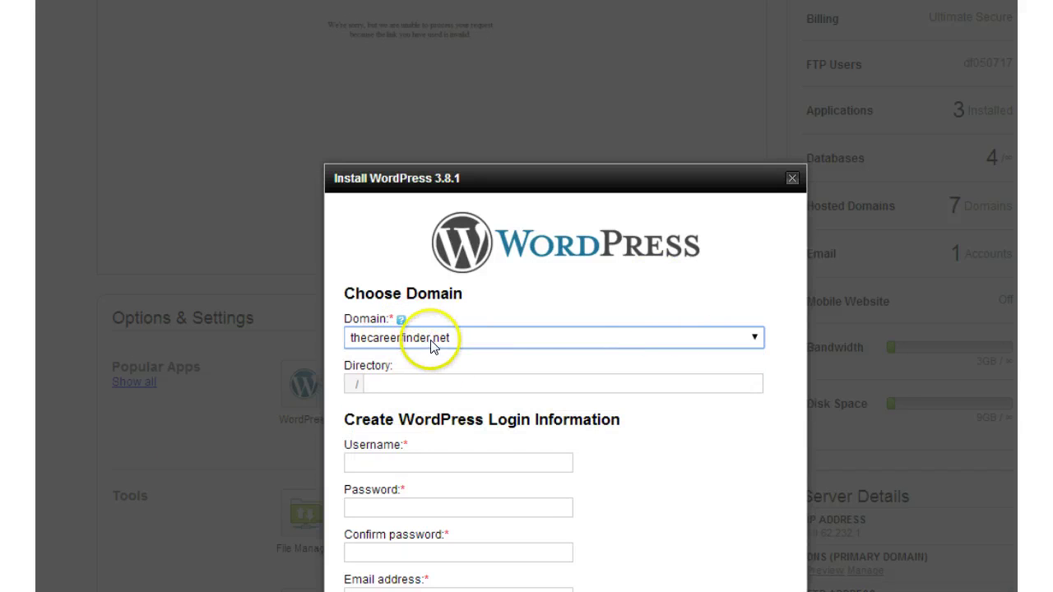
left_click(515, 461)
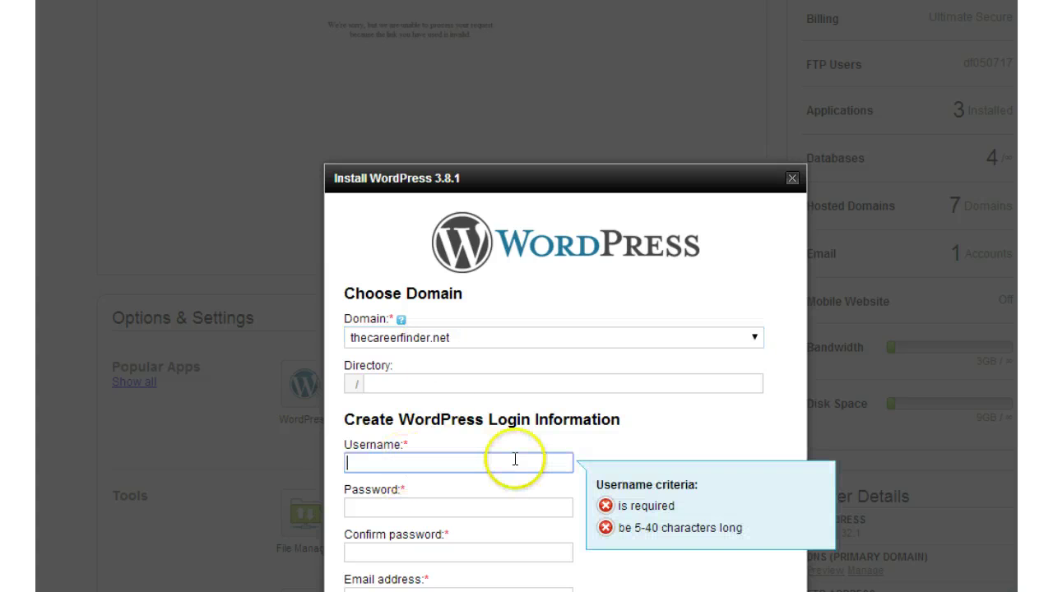
left_click(493, 338)
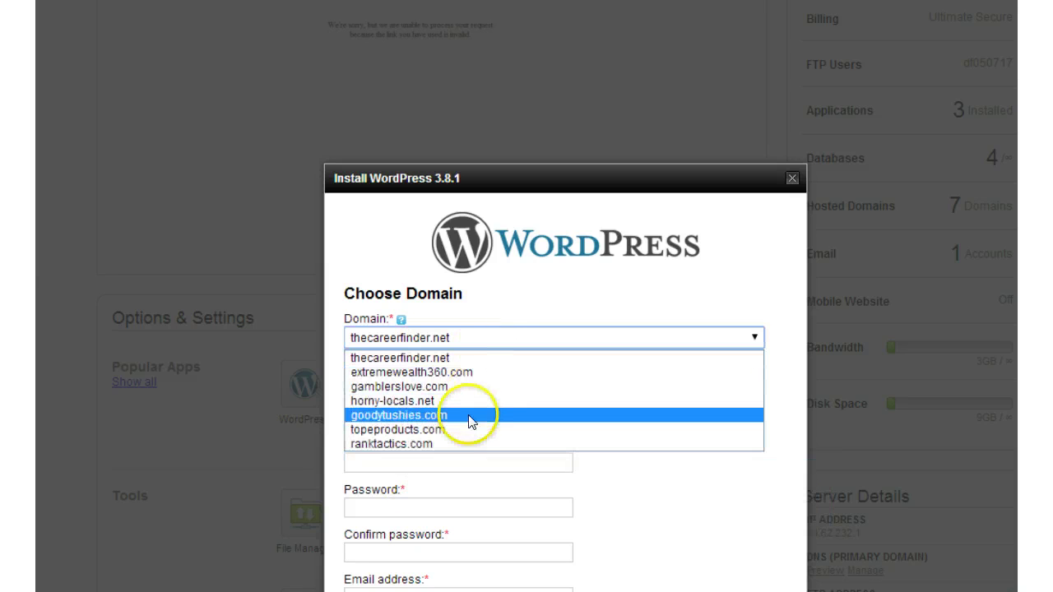
left_click(497, 306)
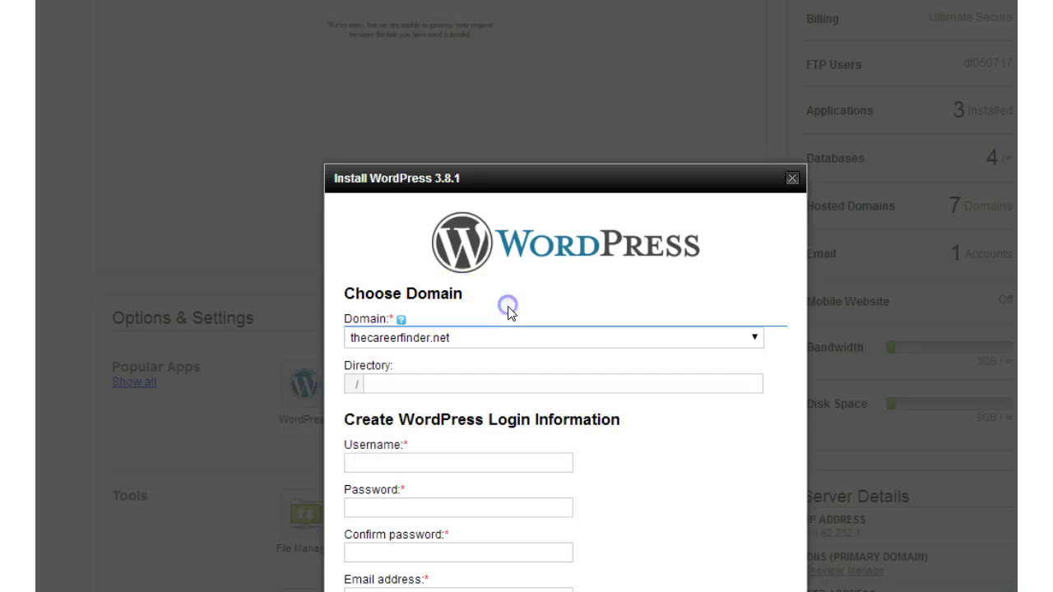
left_click(479, 337)
left_click(479, 338)
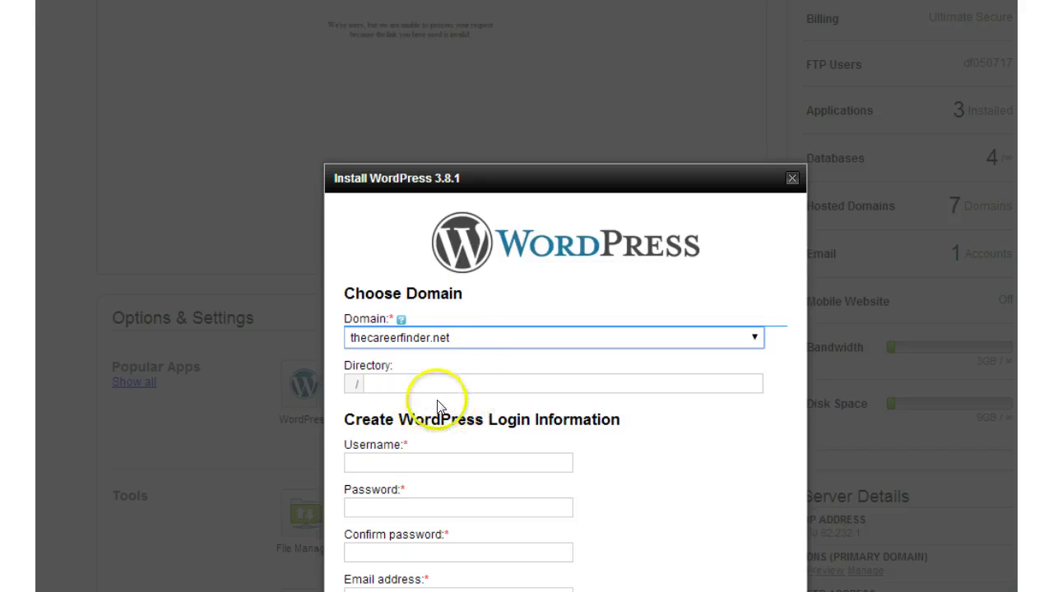
left_click(193, 418)
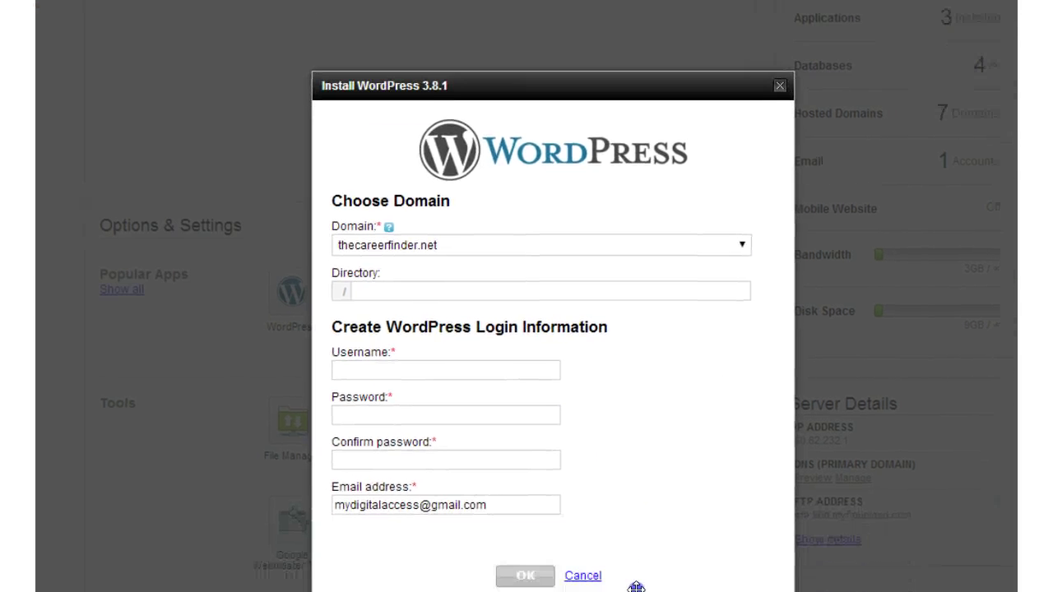
Step: Check the requirements of the username, password, confirm password and email address fields in the WordPress login information
left_click(412, 346)
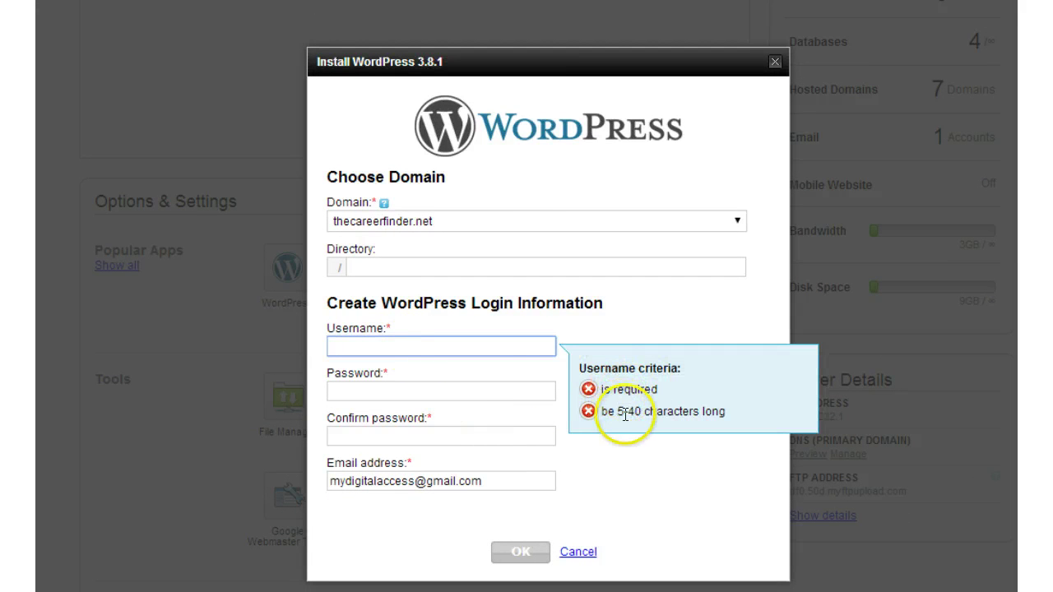
left_click(448, 389)
left_click(424, 430)
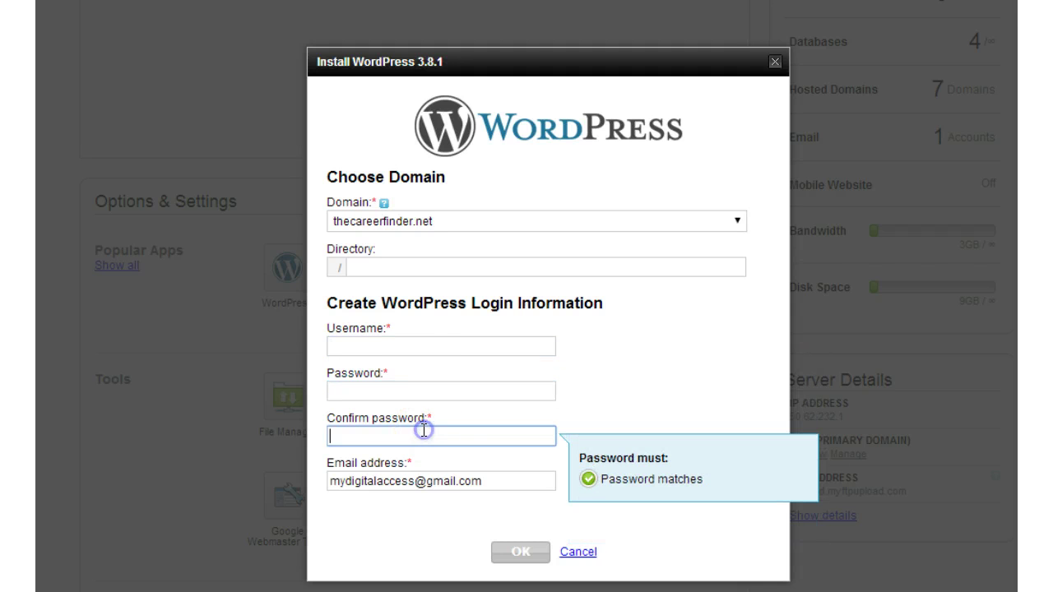
left_click(467, 482)
left_click_drag(485, 482, 329, 483)
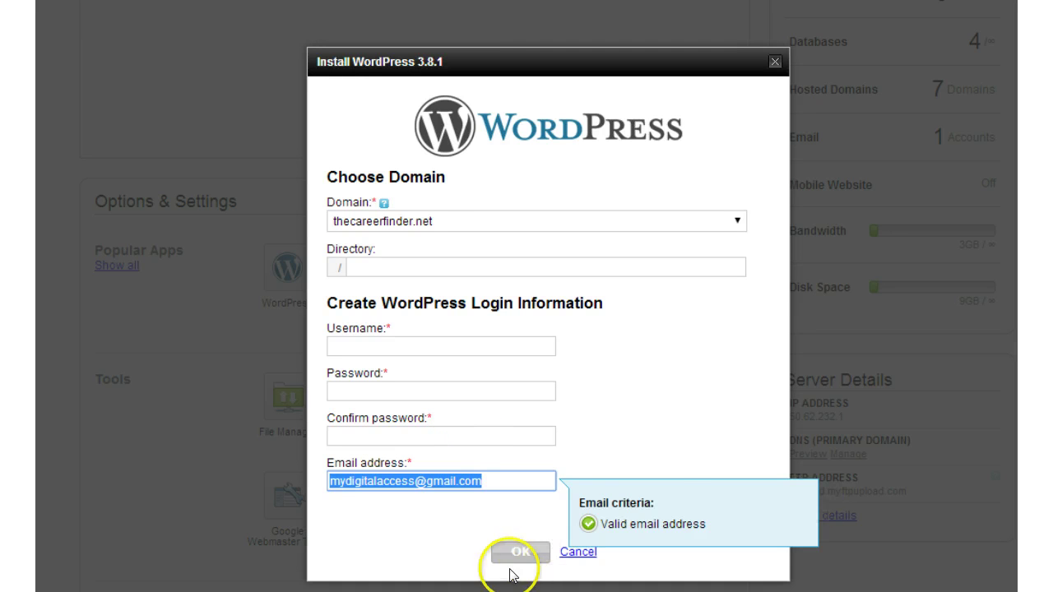
Step: Set the WordPress username to admin, and enter the account password and its confirmation
left_click(690, 425)
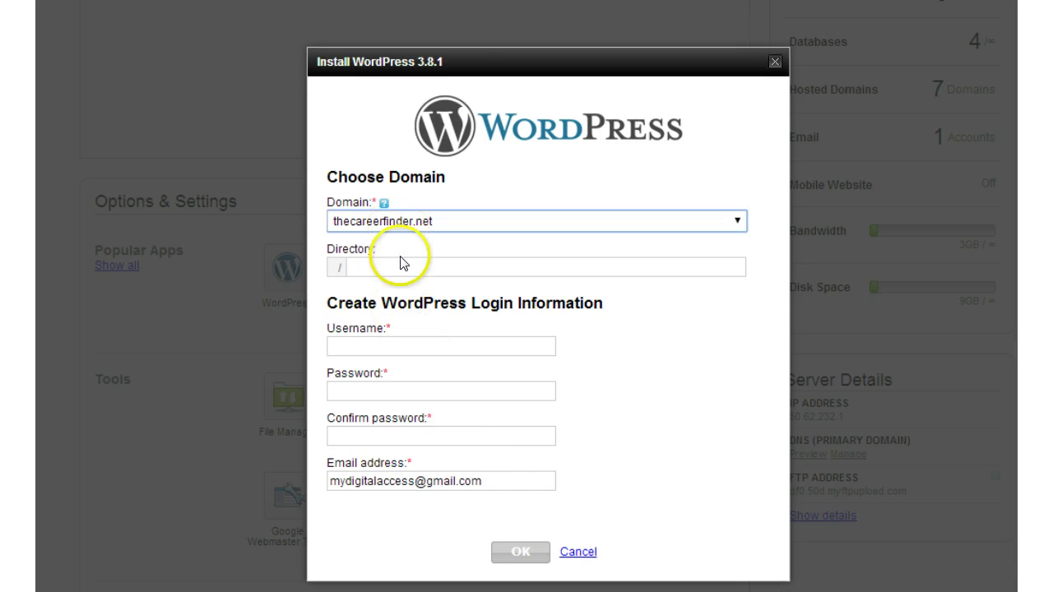
left_click(392, 349)
type("admi")
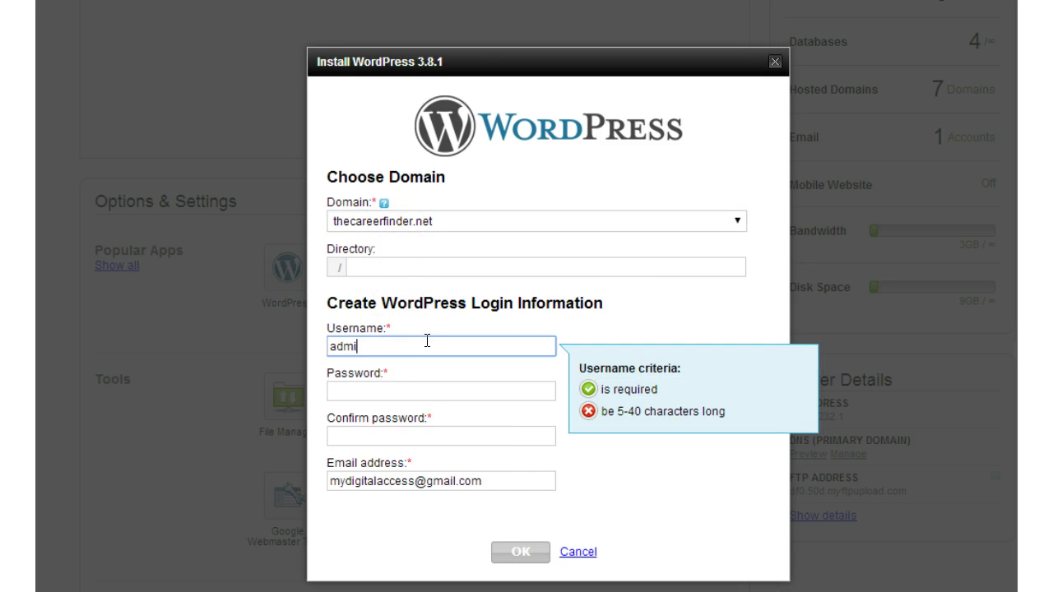
type("n")
key("Tab")
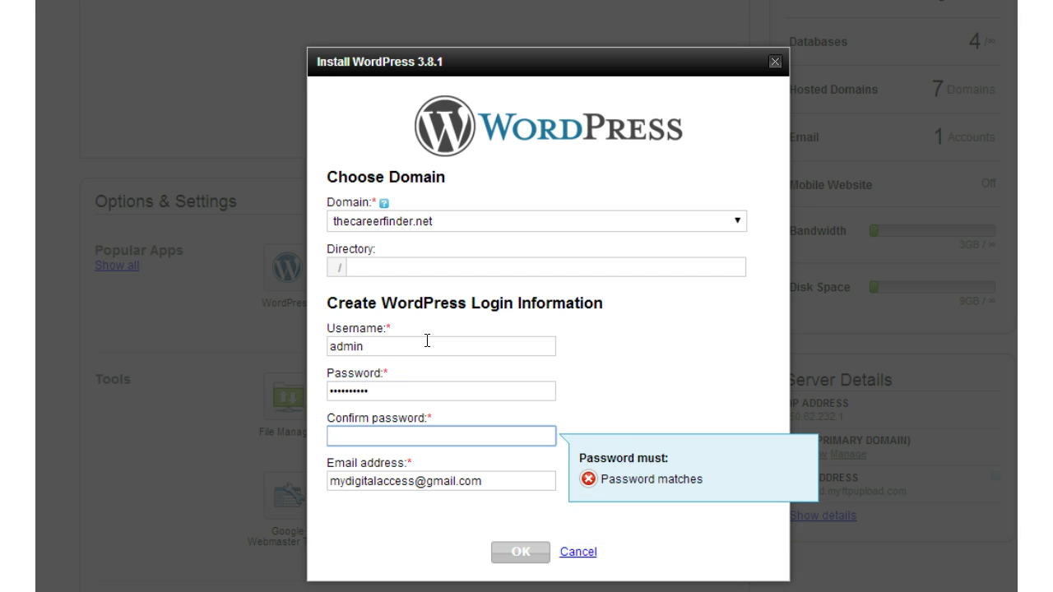
type("xxxxxxxxxxxxx")
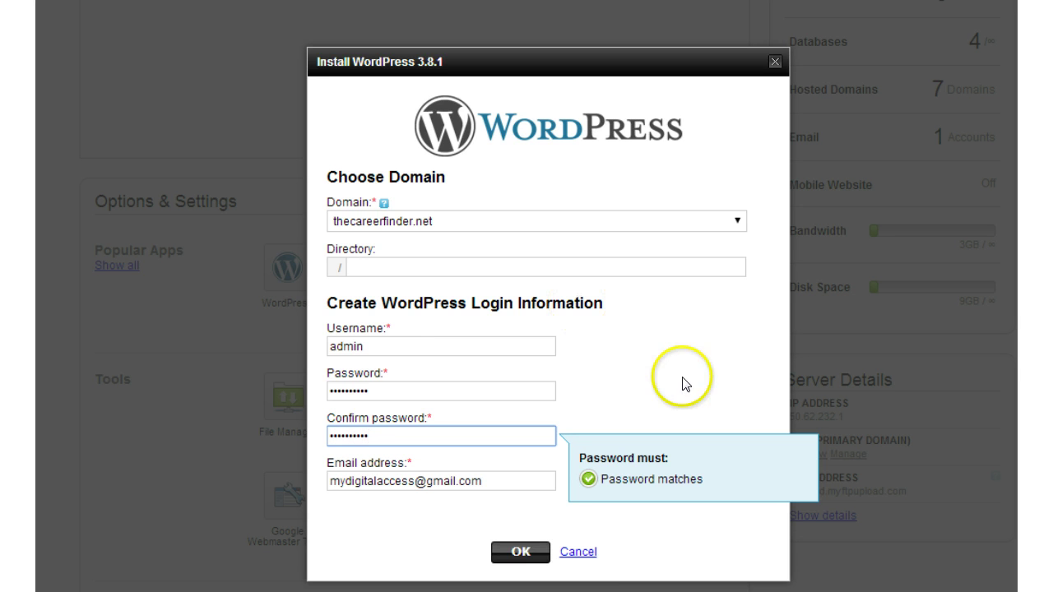
left_click(694, 355)
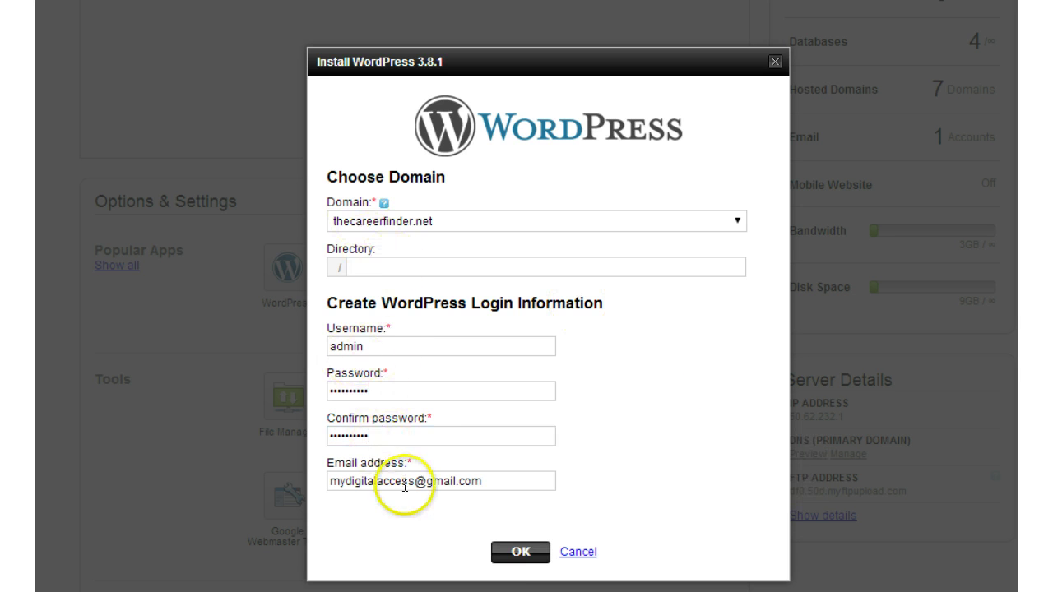
Step: Try blog as the installation directory and empty the directory field again
left_click(382, 264)
left_click(385, 262)
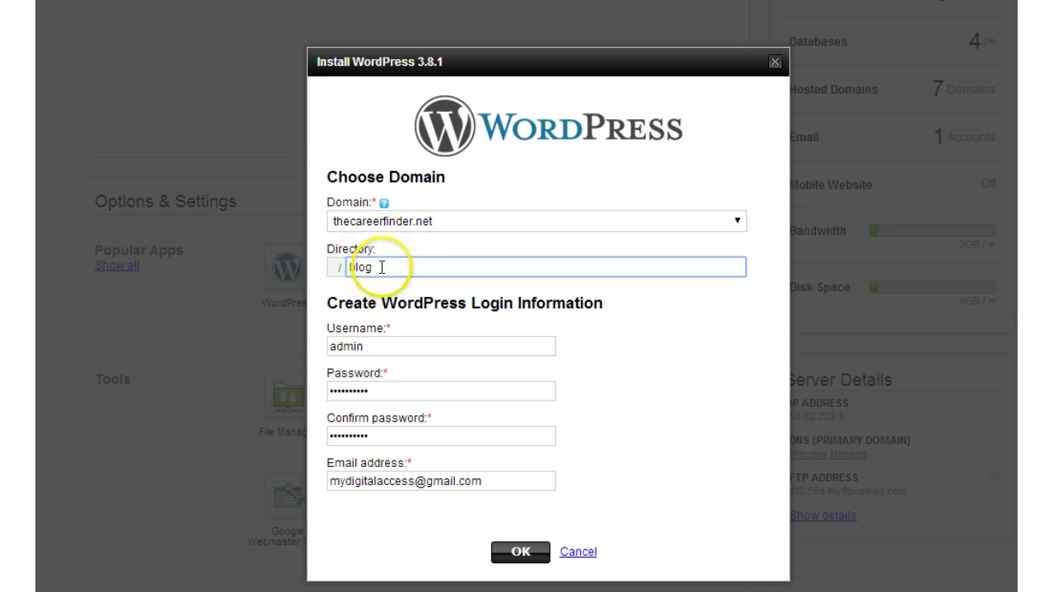
left_click_drag(370, 267, 344, 265)
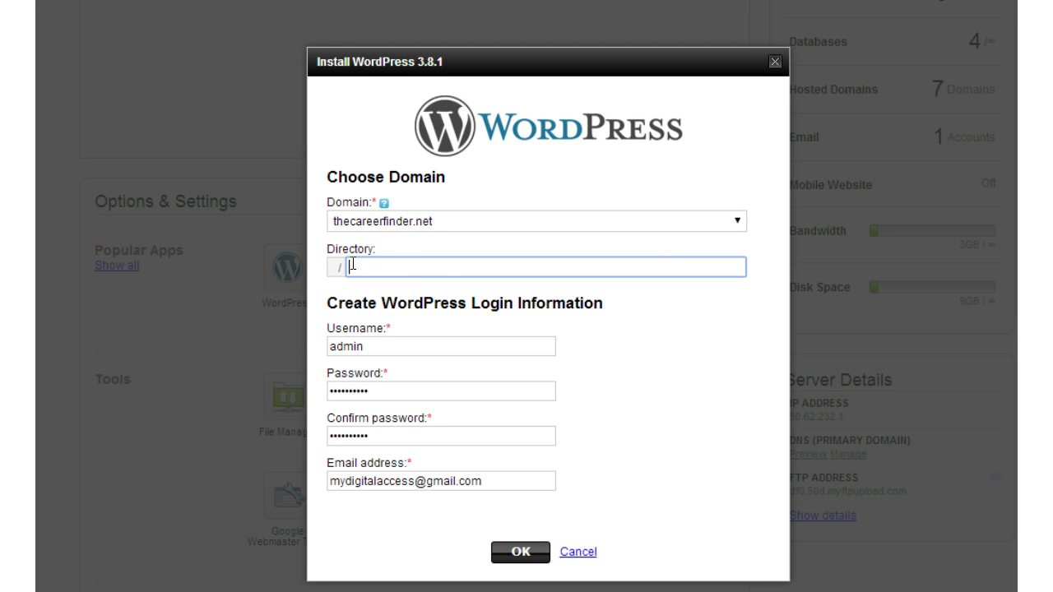
left_click(356, 270)
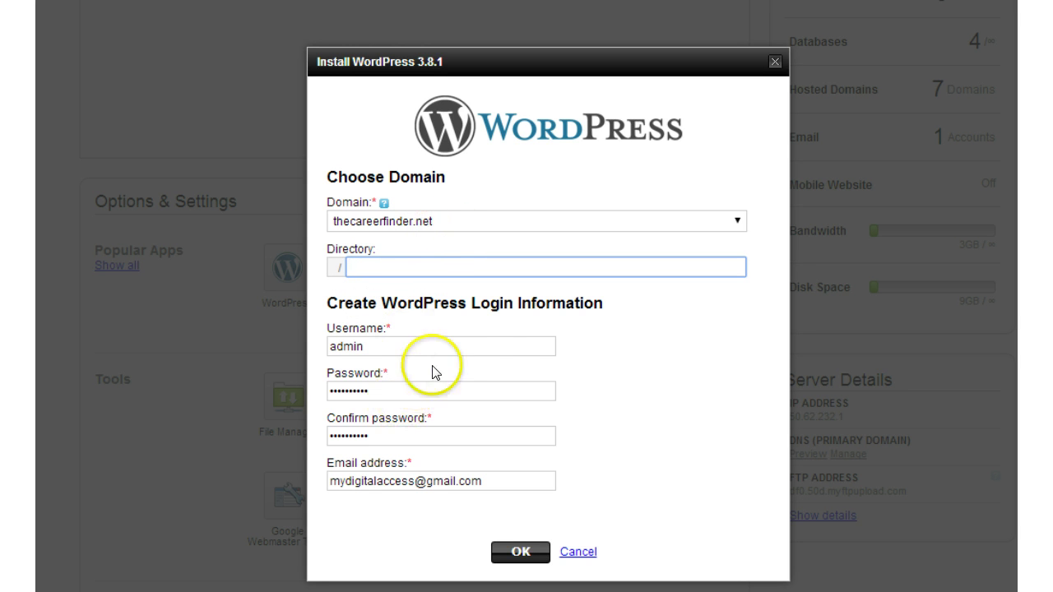
Step: Start the WordPress installation on thecareerfinder.net and check the installed applications in the account snapshot
left_click(521, 551)
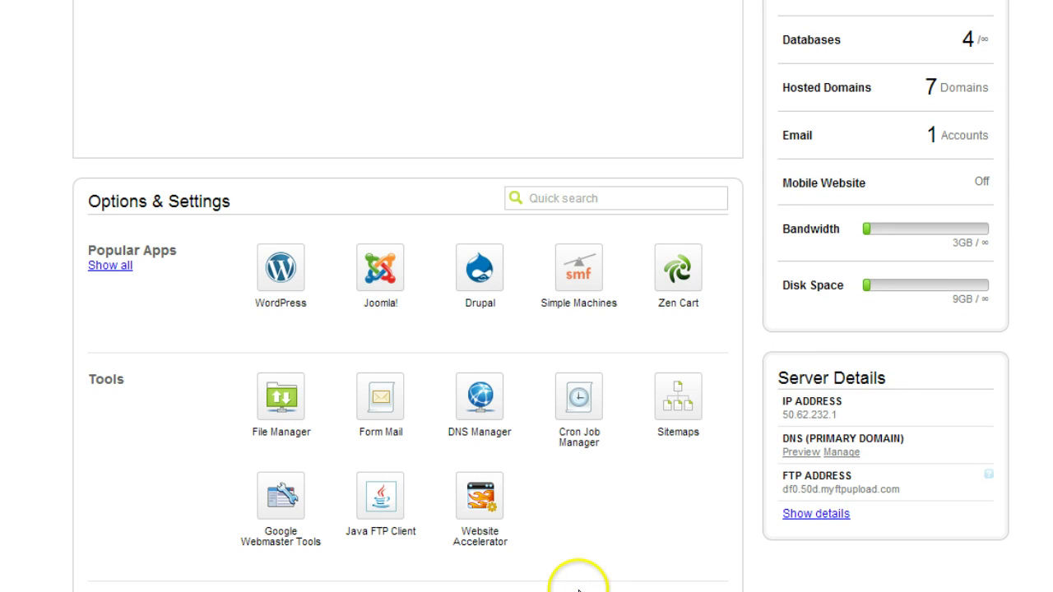
scroll(510, 527, "down", 2)
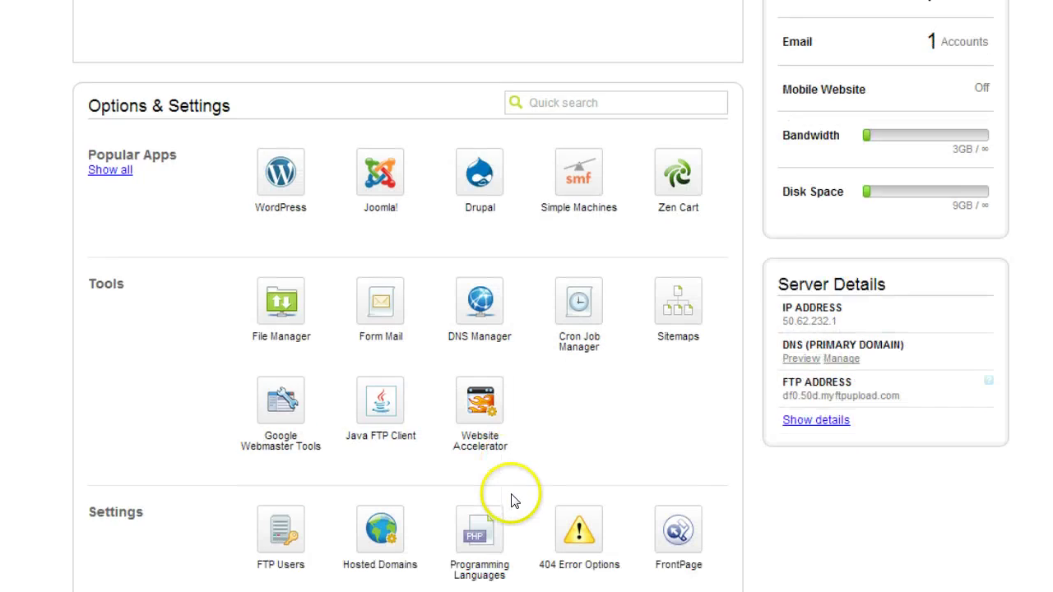
scroll(512, 506, "up", 3)
scroll(510, 514, "up", 2)
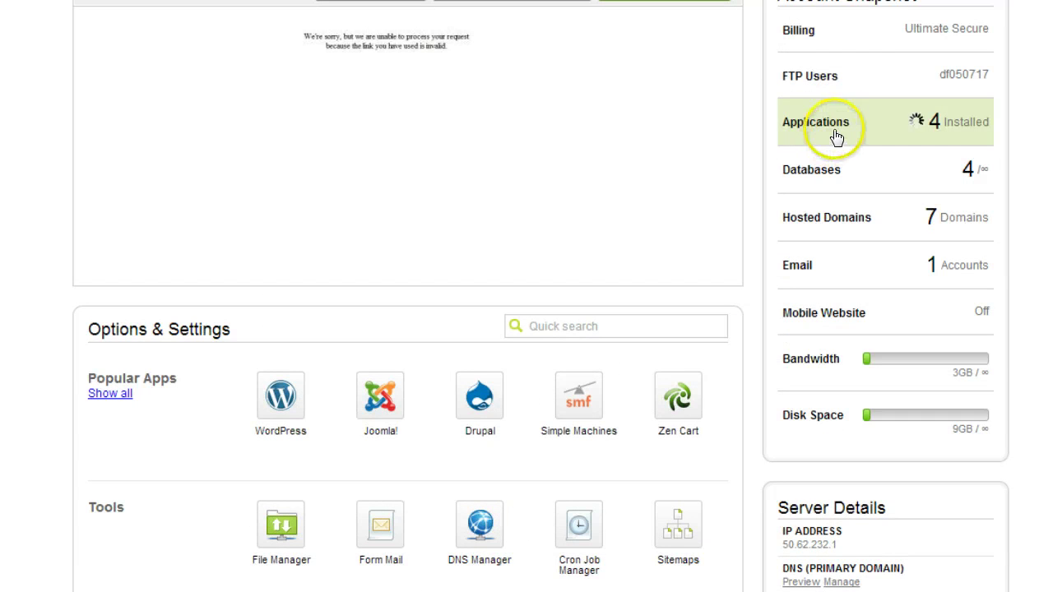
scroll(454, 264, "down", 3)
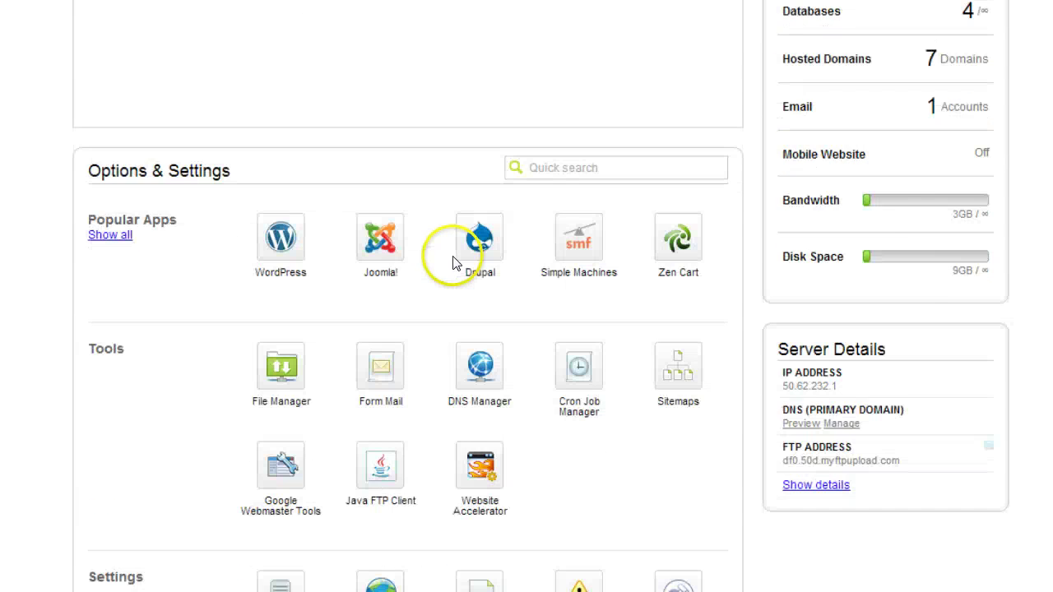
scroll(510, 284, "up", 3)
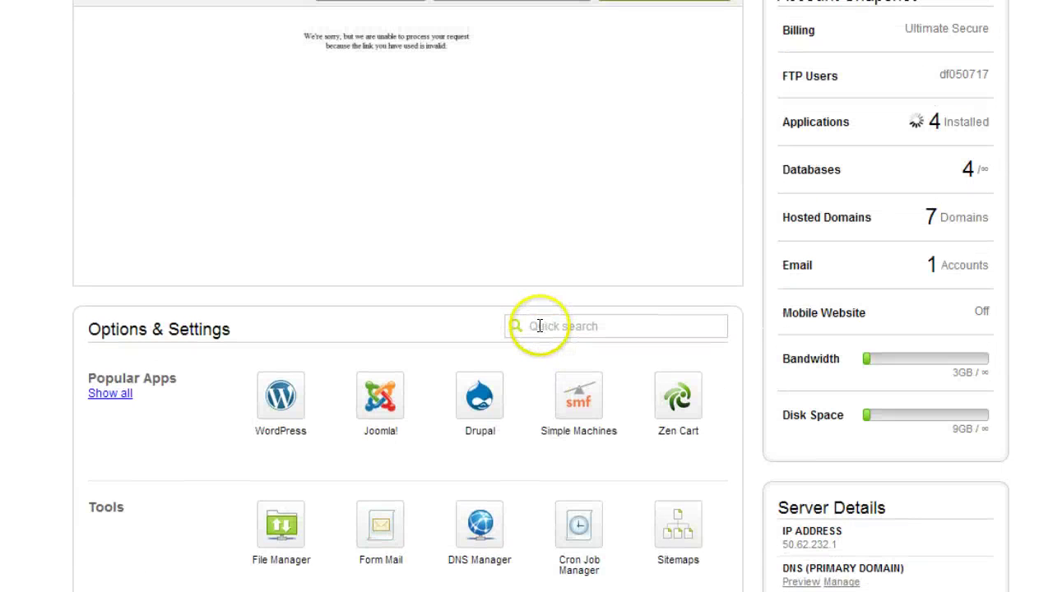
Step: Write the example login address yourdomain.com/wp-admin in the quick search of the hosting options and select the whole text
mouse_move(649, 275)
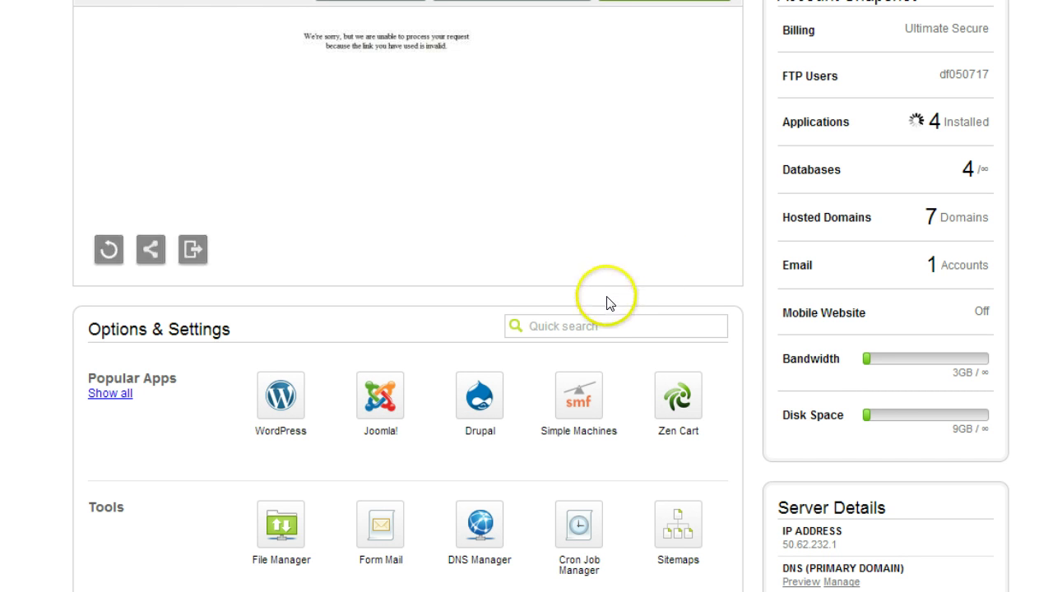
left_click(578, 326)
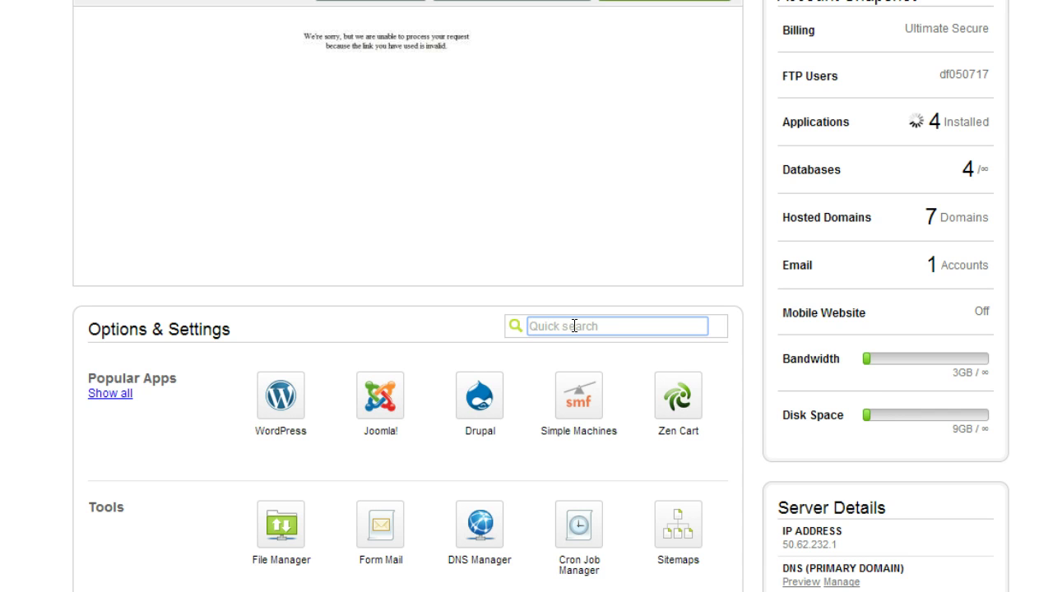
type("yourdomain.com/wp-admin")
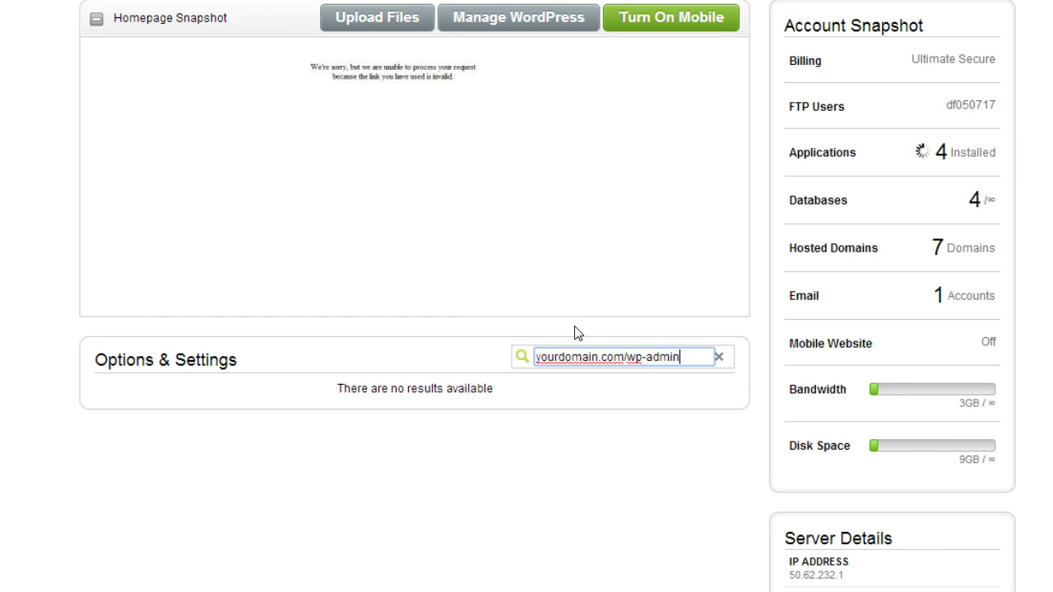
left_click(683, 360)
left_click_drag(683, 360, 510, 345)
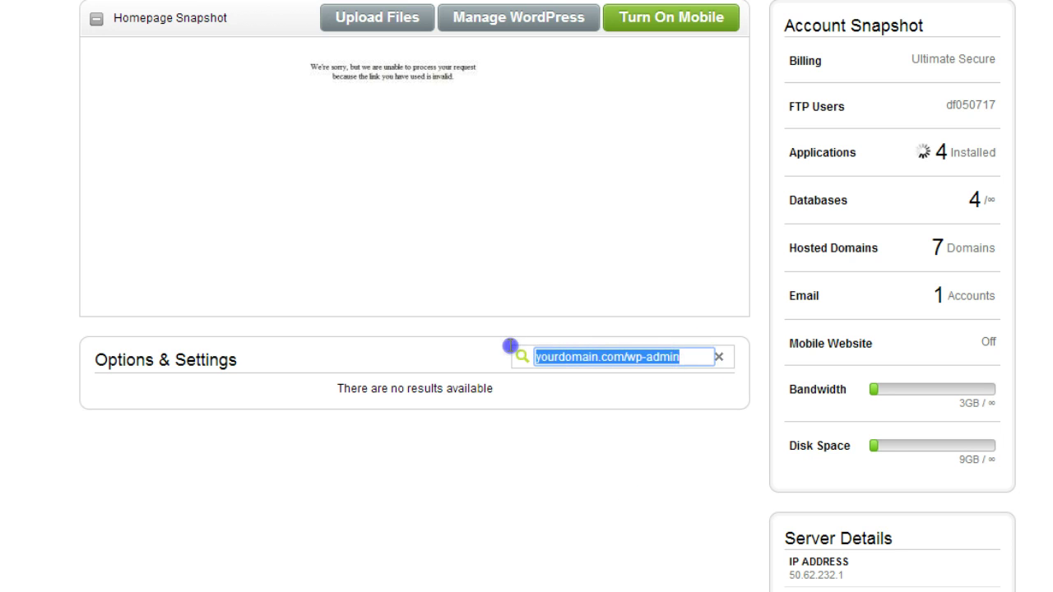